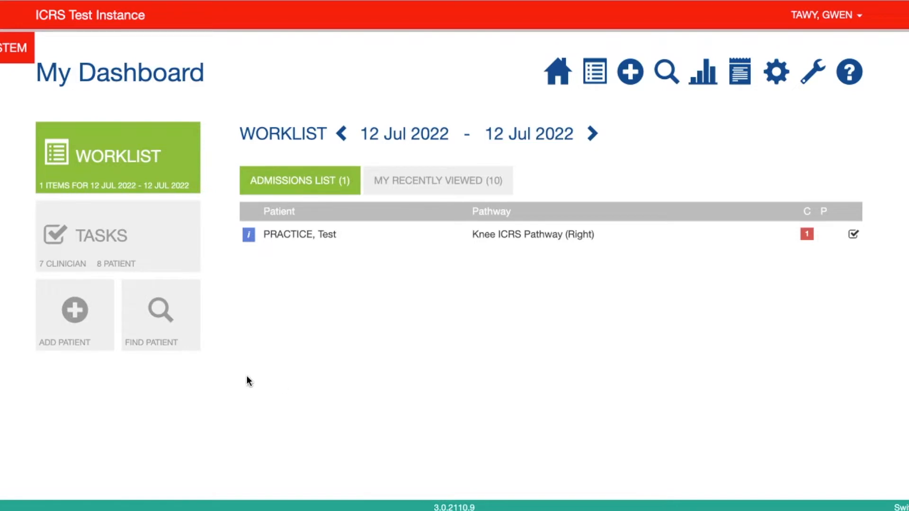
Step: Search for patients by the name "patient" and open the matching record's Knee ICRS Pathway (Right)
click(176, 322)
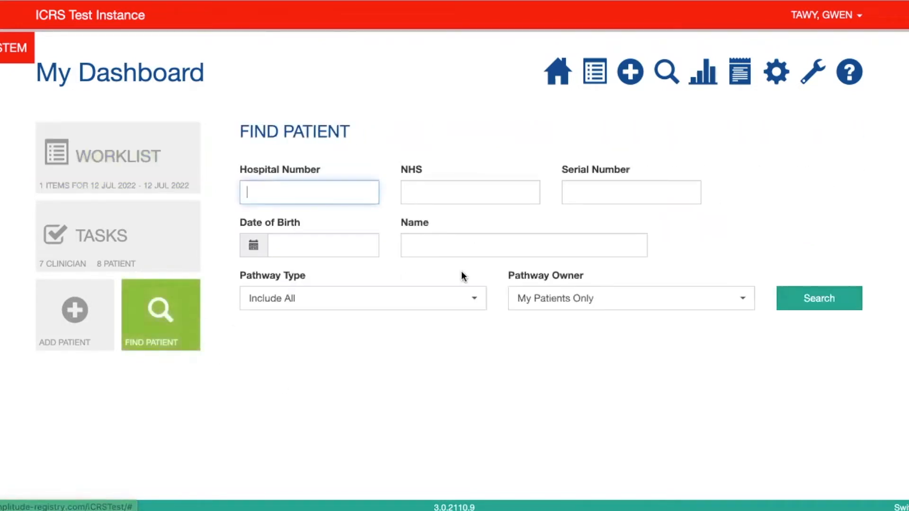
click(474, 245)
text(patient)
key(Return)
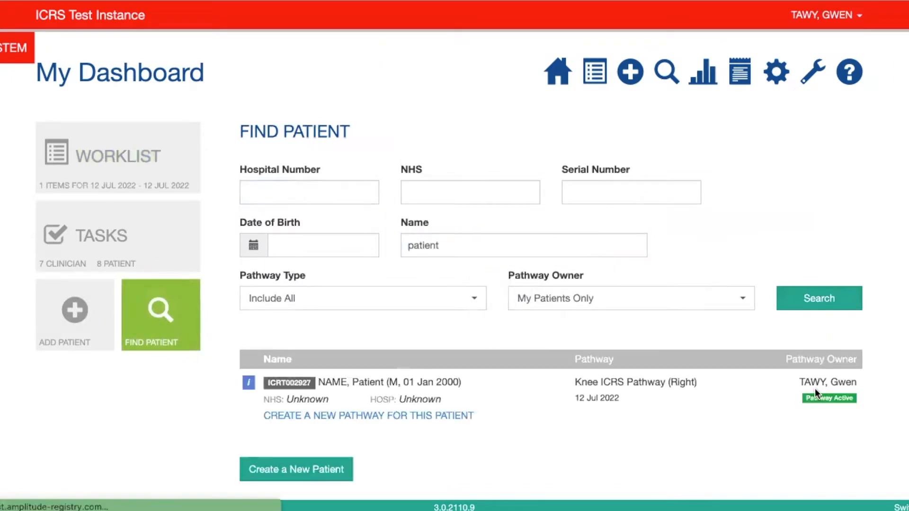
click(814, 389)
scroll(814, 390, down, 1)
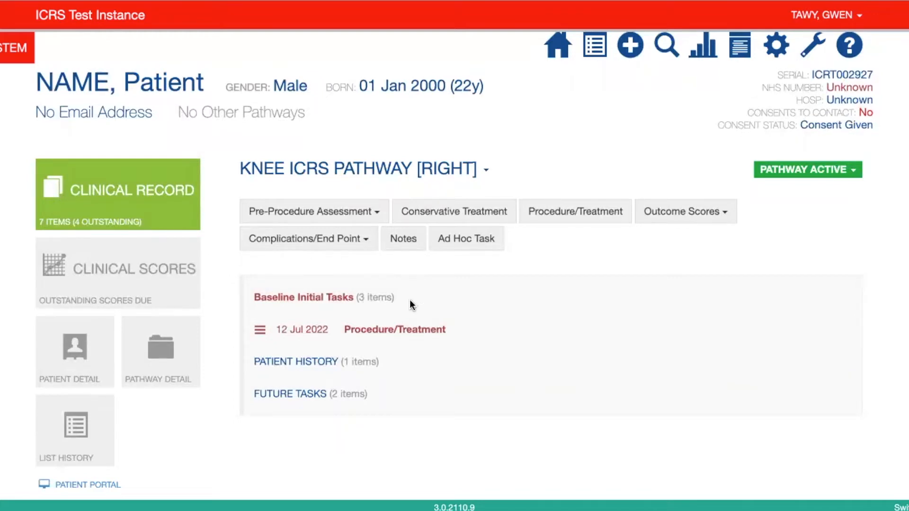
scroll(483, 287, up, 1)
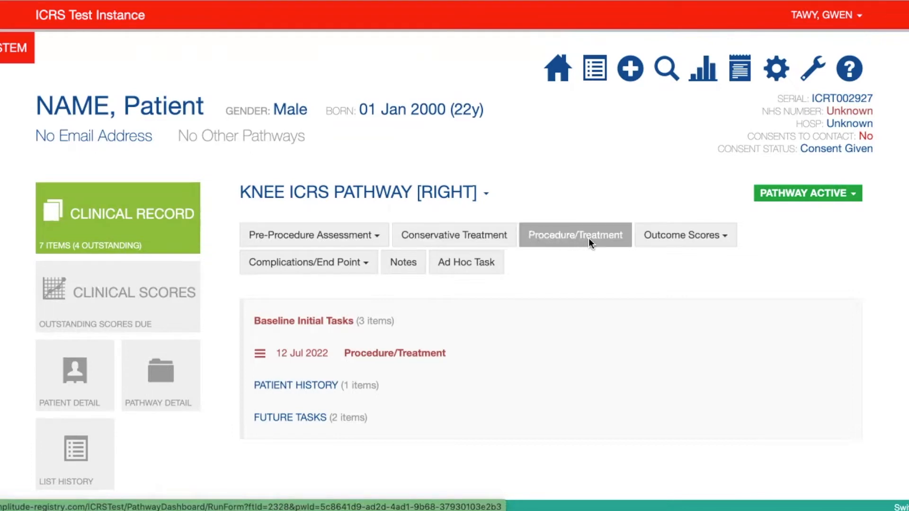
click(465, 234)
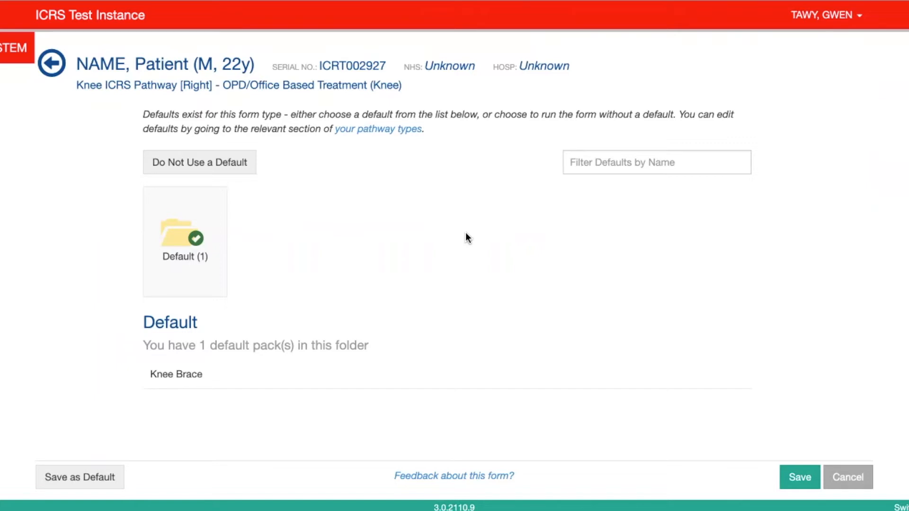
click(221, 162)
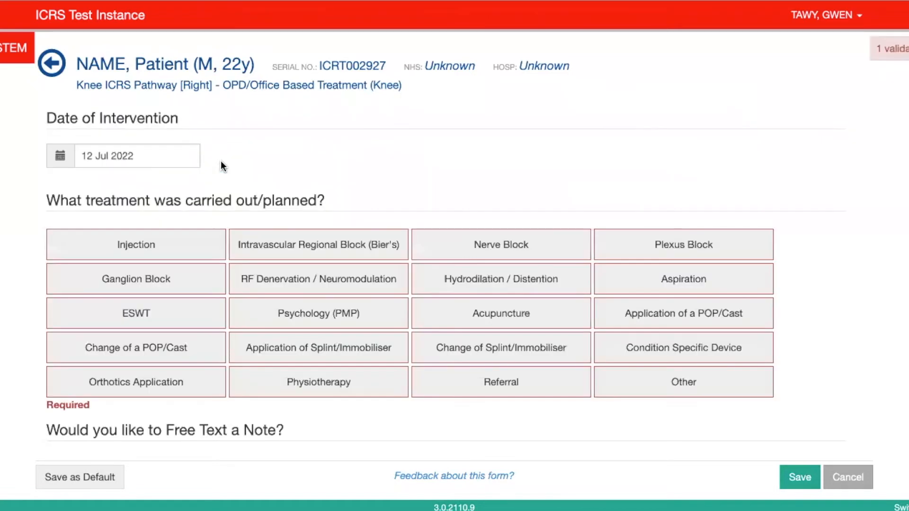
click(52, 63)
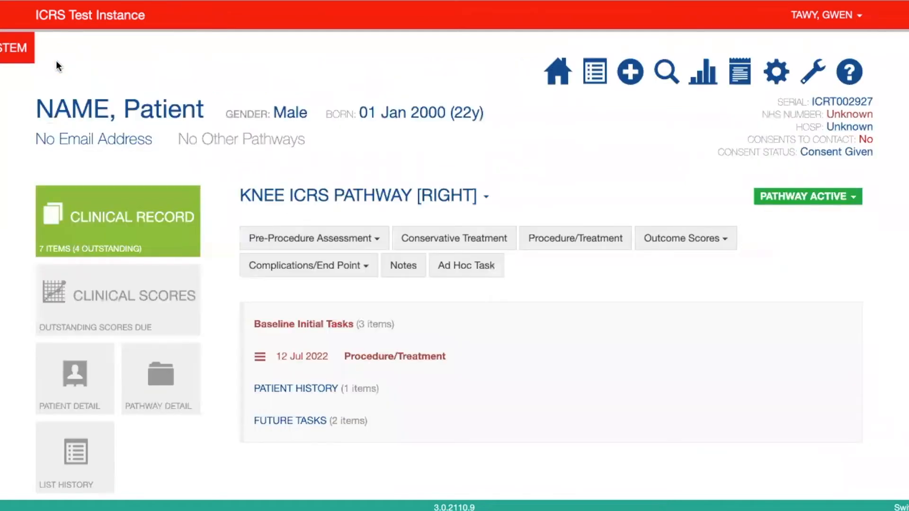
Step: Add a conservative treatment using the Knee Brace default, review its prefilled answers and save the form
click(428, 243)
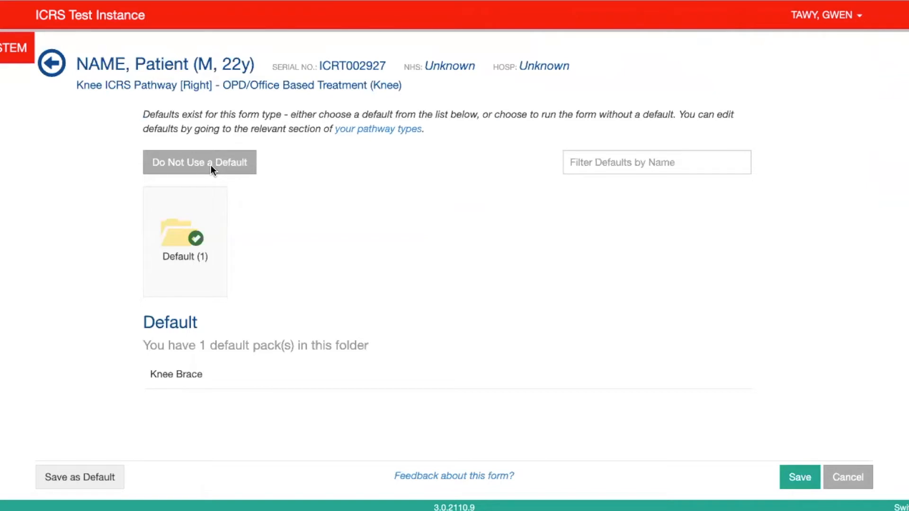
click(185, 378)
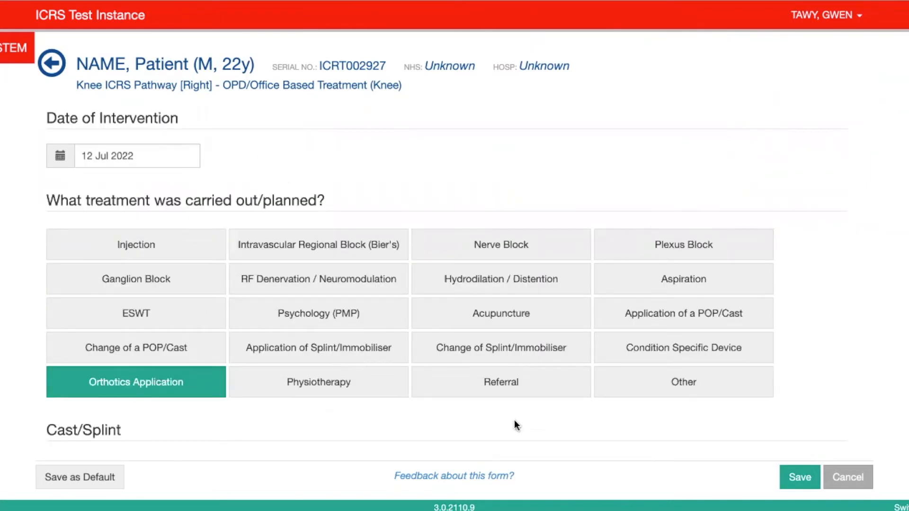
scroll(559, 434, down, 2)
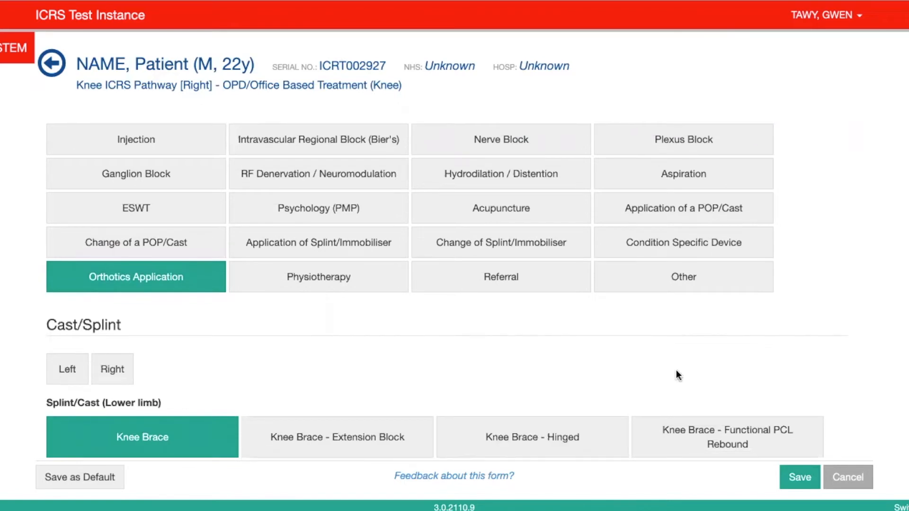
scroll(682, 364, down, 1)
scroll(684, 370, down, 4)
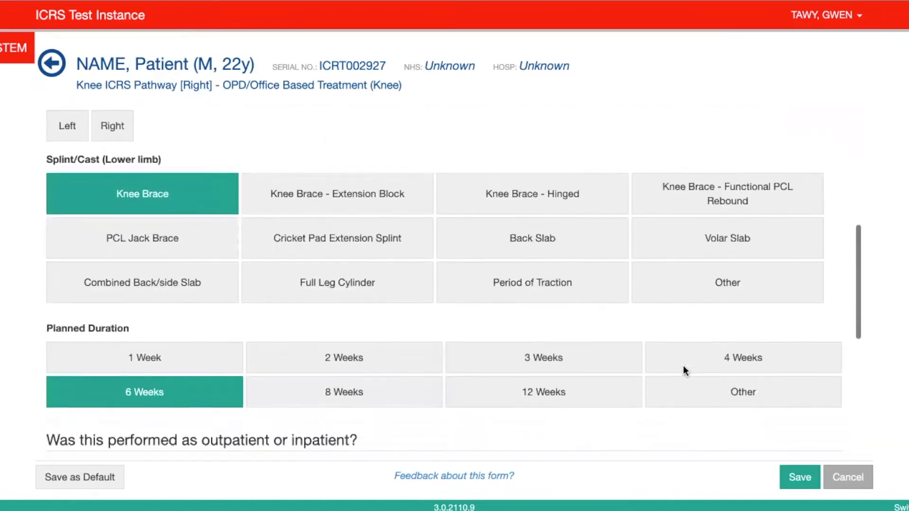
scroll(683, 369, down, 2)
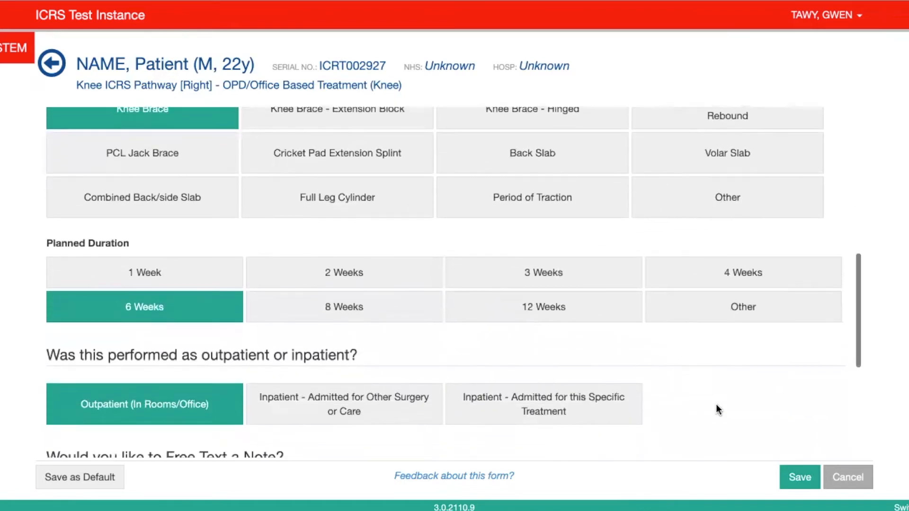
scroll(716, 406, down, 1)
scroll(716, 406, down, 2)
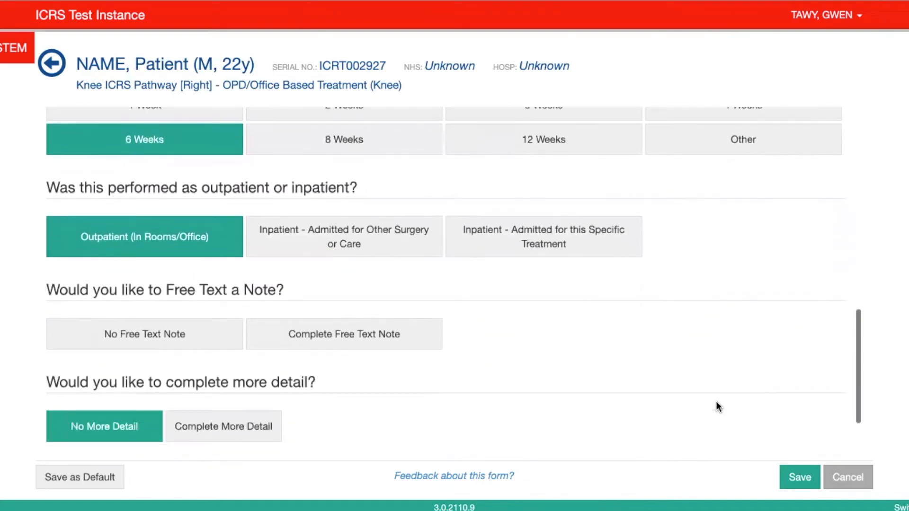
scroll(716, 401, down, 2)
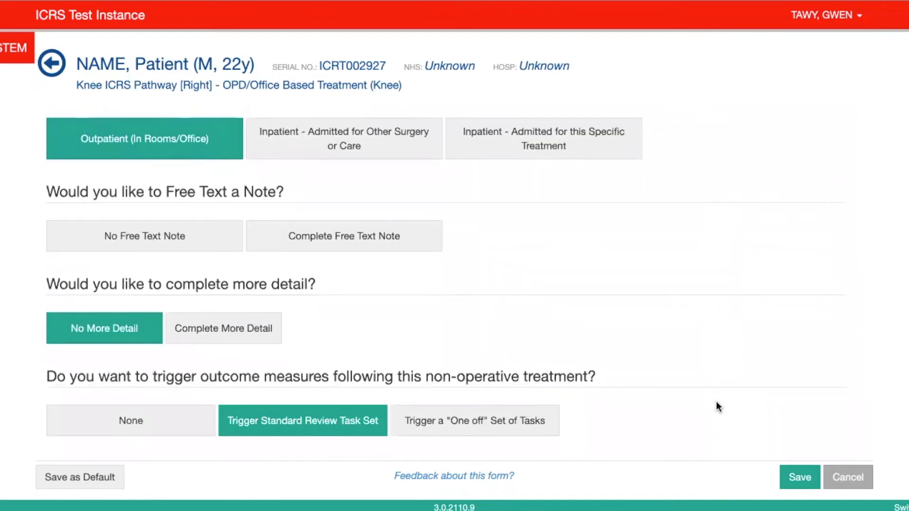
scroll(716, 402, up, 2)
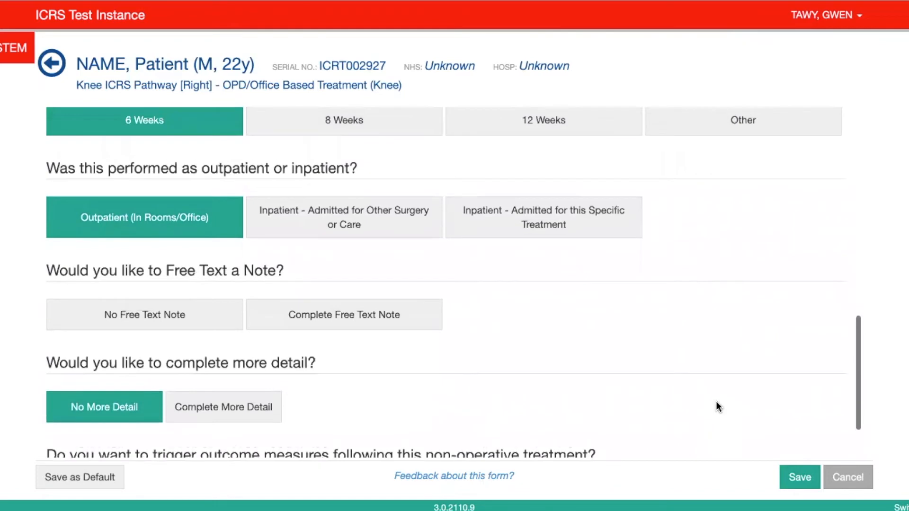
scroll(716, 401, up, 8)
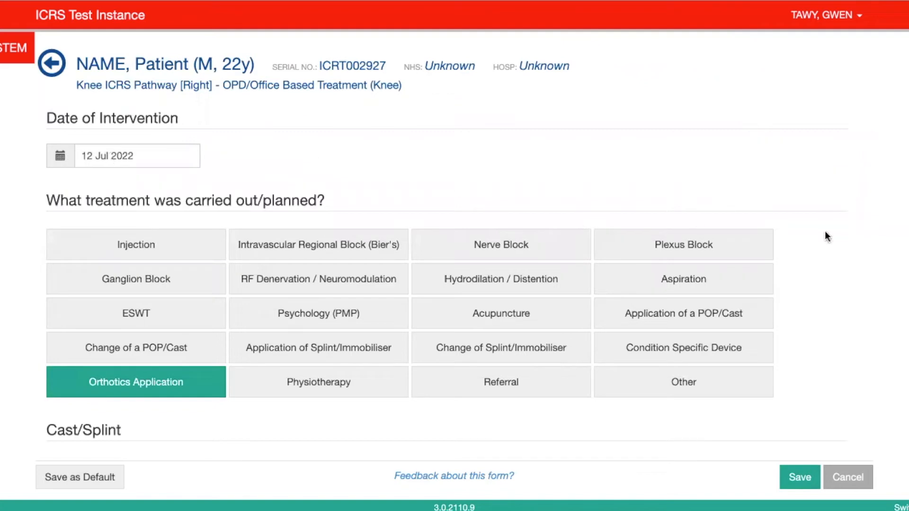
scroll(827, 246, down, 1)
scroll(827, 246, down, 3)
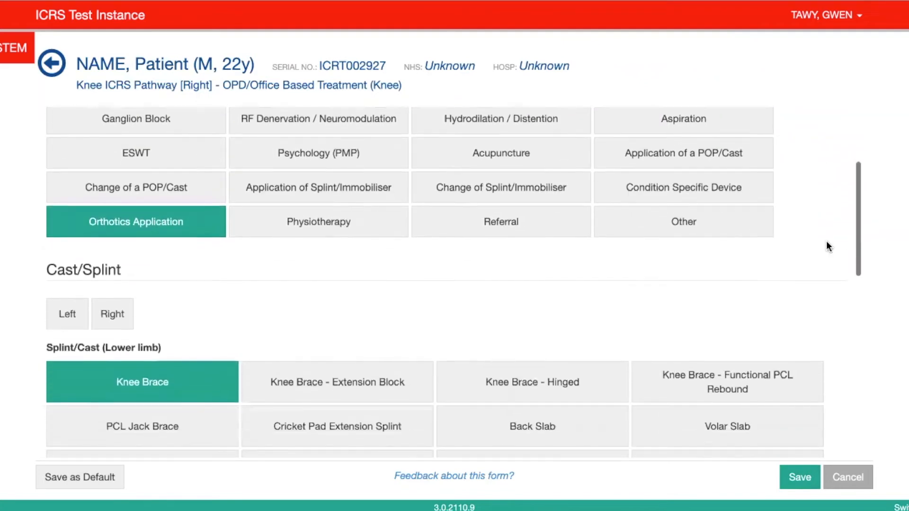
scroll(828, 246, down, 7)
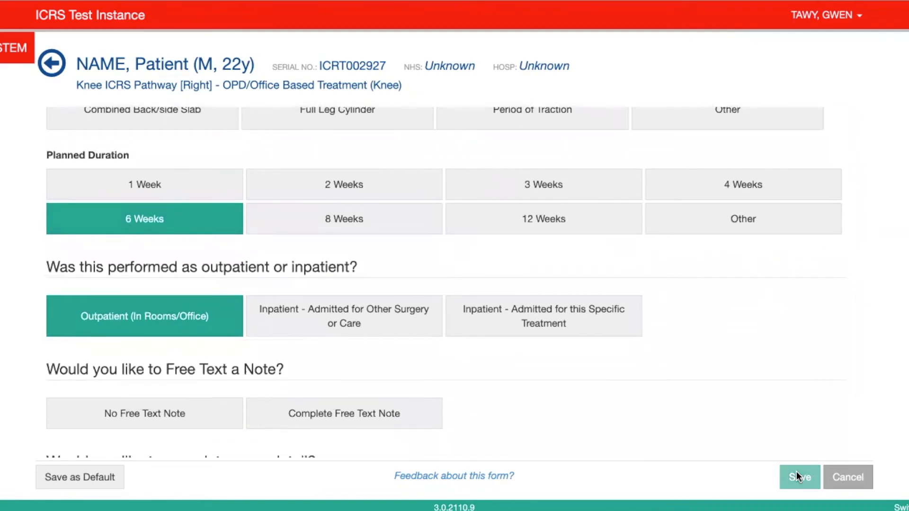
click(797, 474)
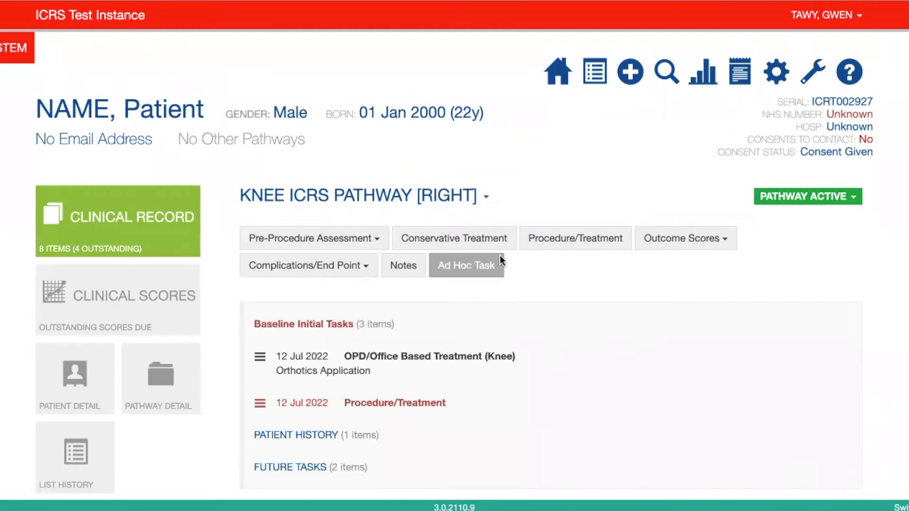
Step: Start another conservative treatment form without a default and choose ESWT as the treatment carried out
click(477, 240)
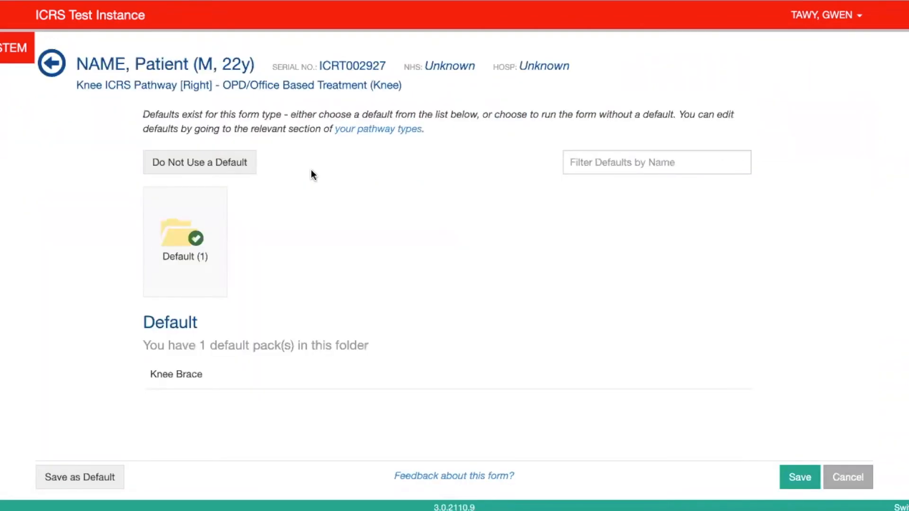
click(219, 163)
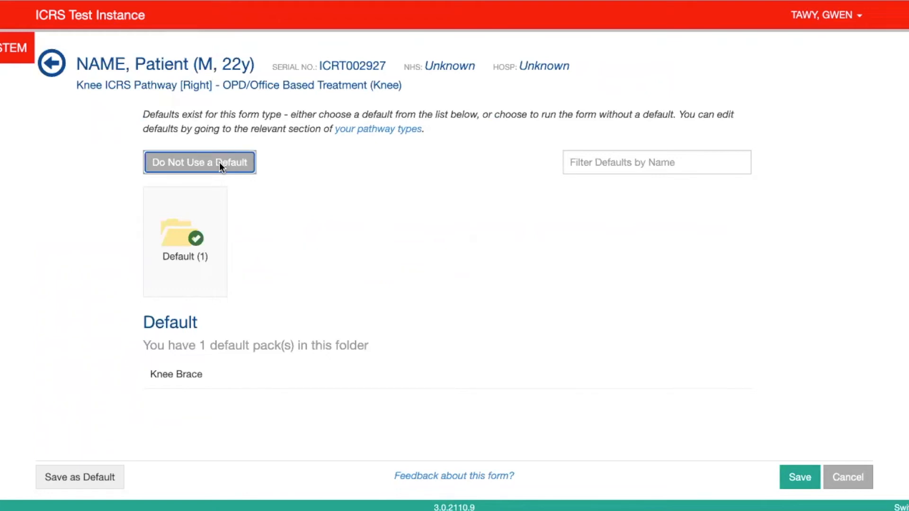
scroll(296, 179, down, 1)
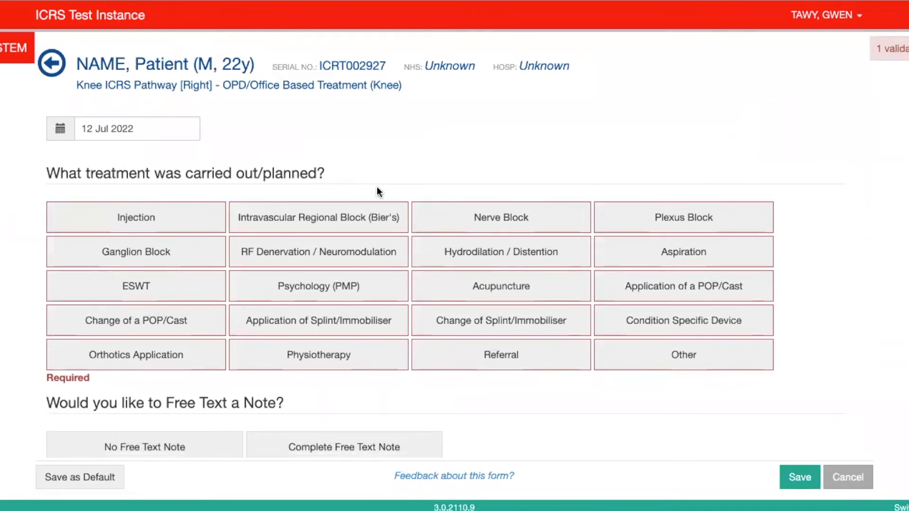
click(175, 291)
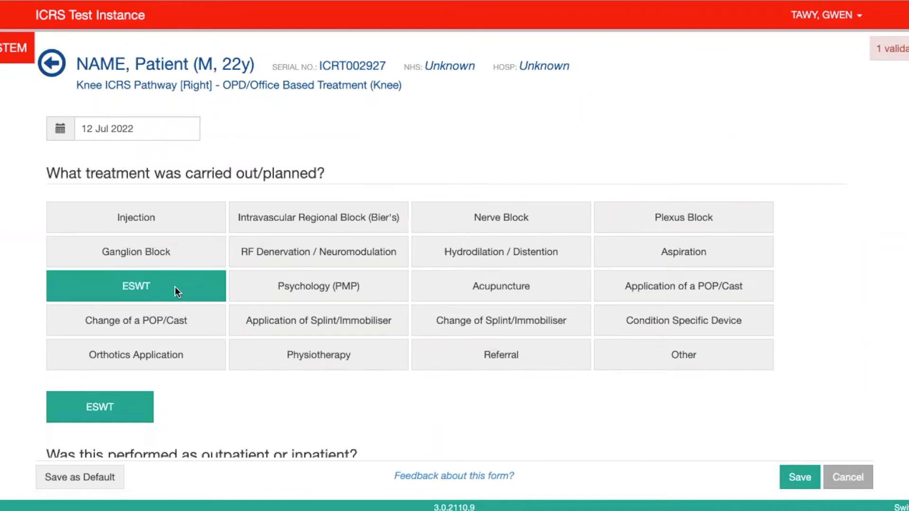
Step: Record the ESWT treatment as performed on an Outpatient (In Rooms/Office) basis
scroll(217, 400, down, 3)
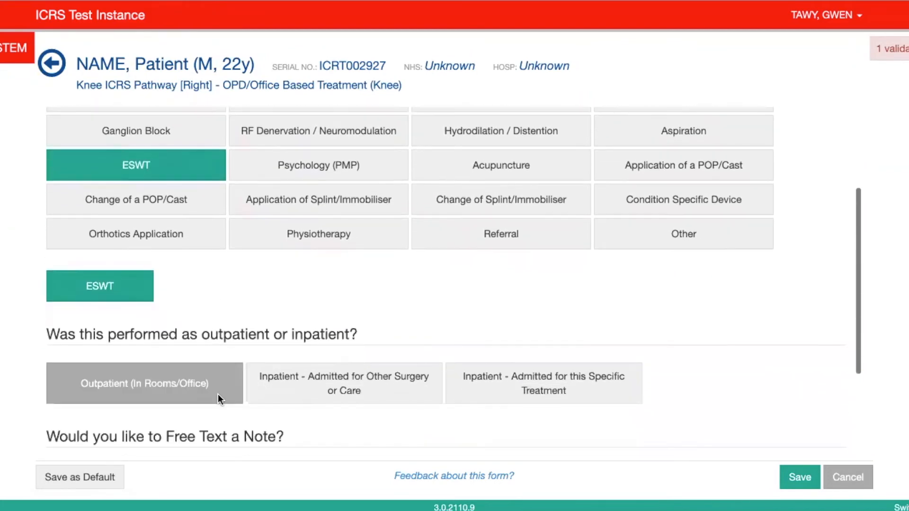
scroll(218, 394, down, 2)
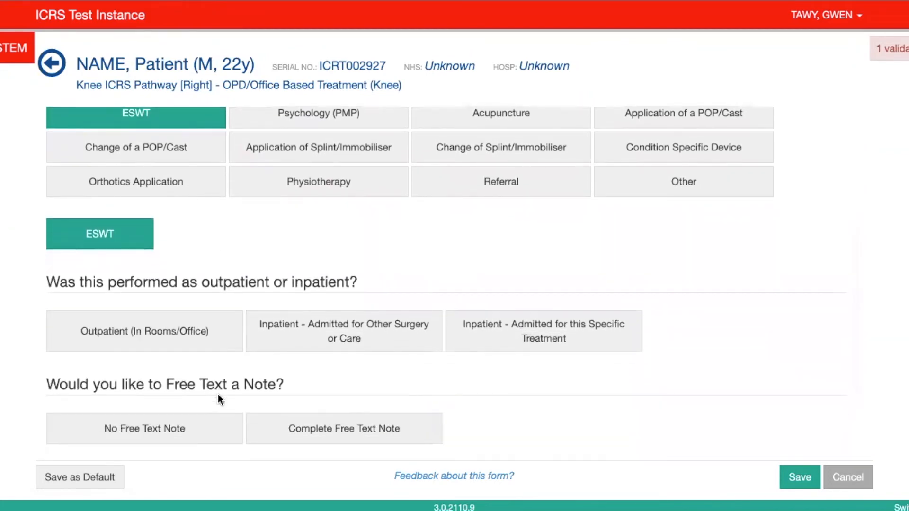
scroll(218, 395, down, 3)
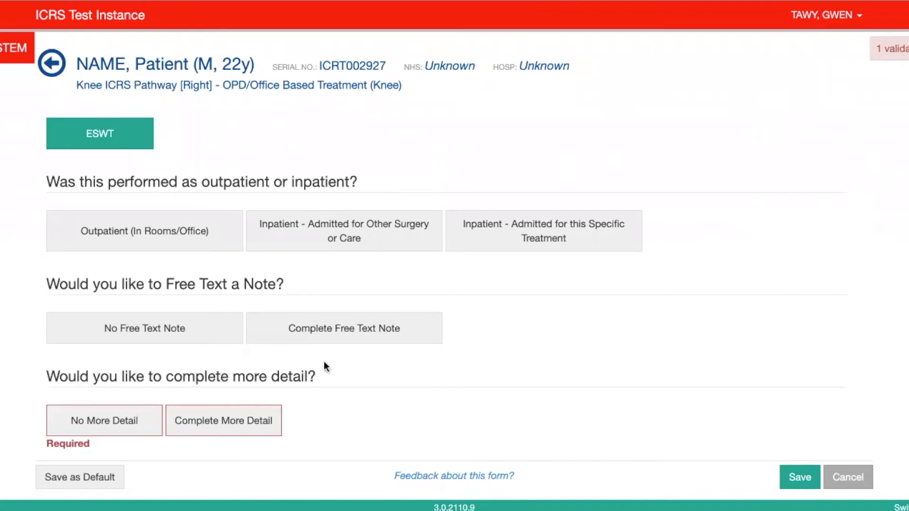
click(201, 251)
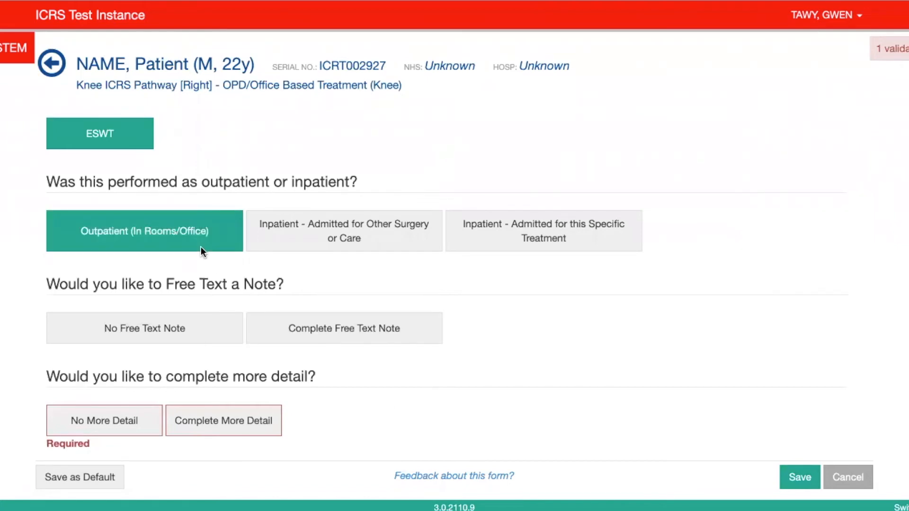
Step: Choose Complete More Detail and look over the additional ESWT, guidance and referral fields
click(192, 421)
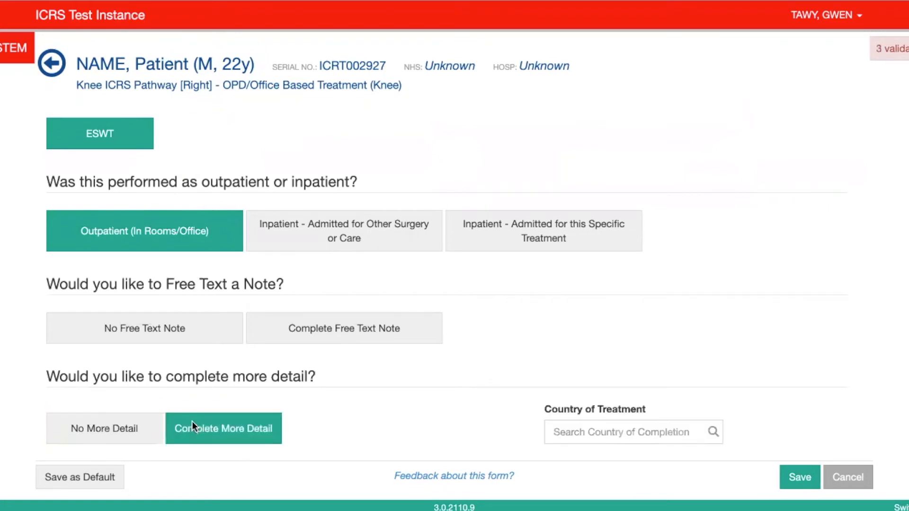
scroll(347, 414, down, 4)
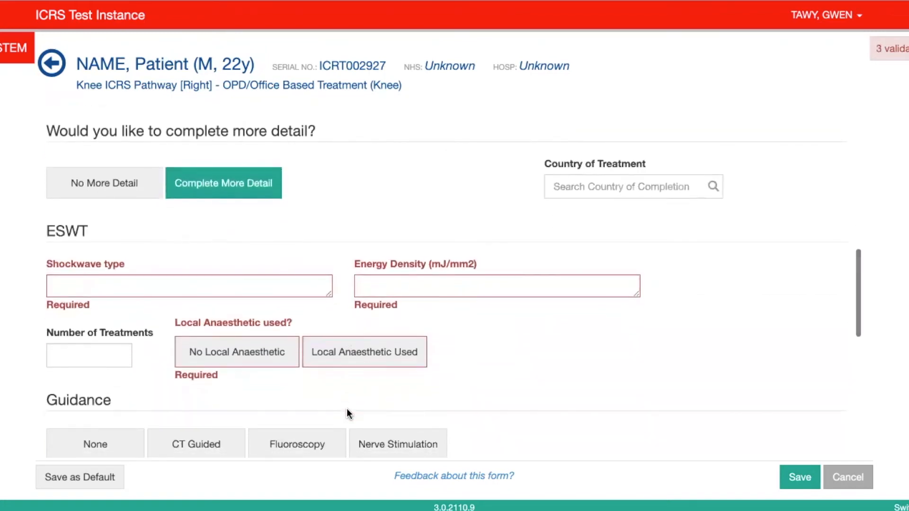
scroll(347, 409, down, 5)
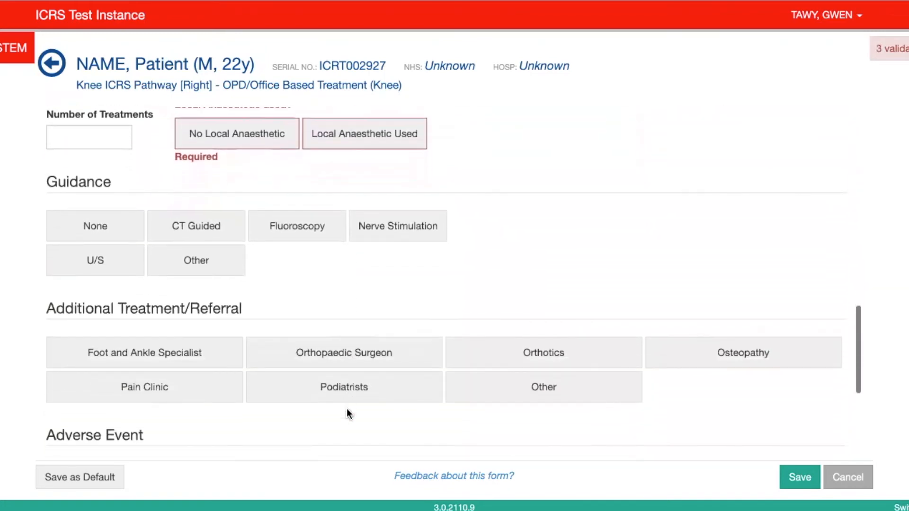
scroll(347, 410, up, 7)
scroll(346, 414, up, 4)
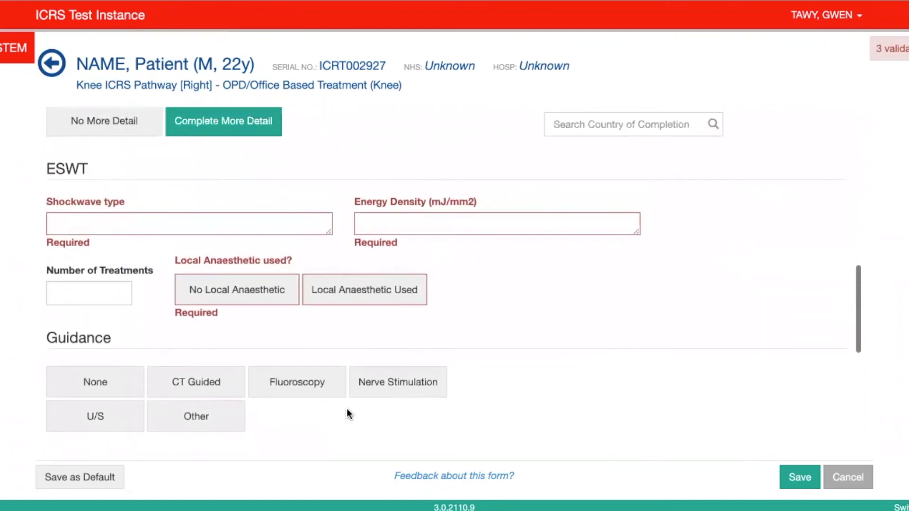
Step: Set the form to No More Detail and choose Trigger Standard Review Task Set for the outcome measures
click(114, 251)
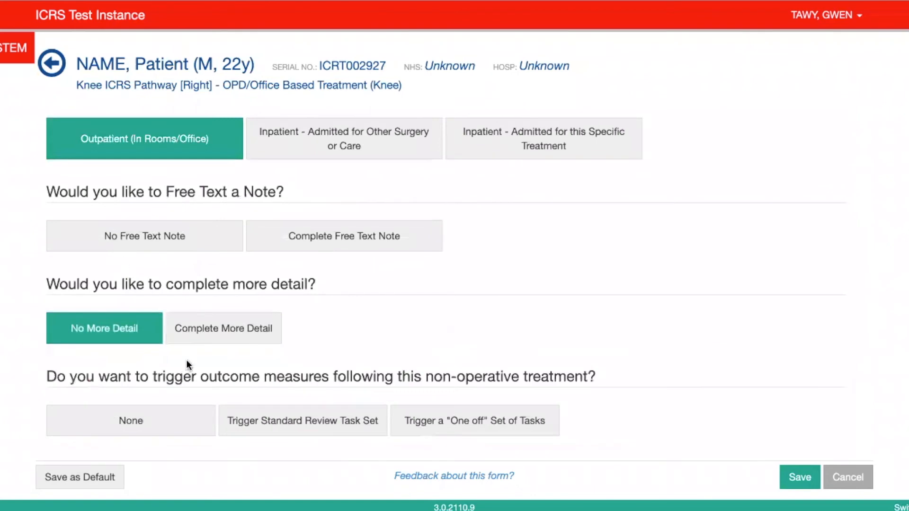
click(304, 428)
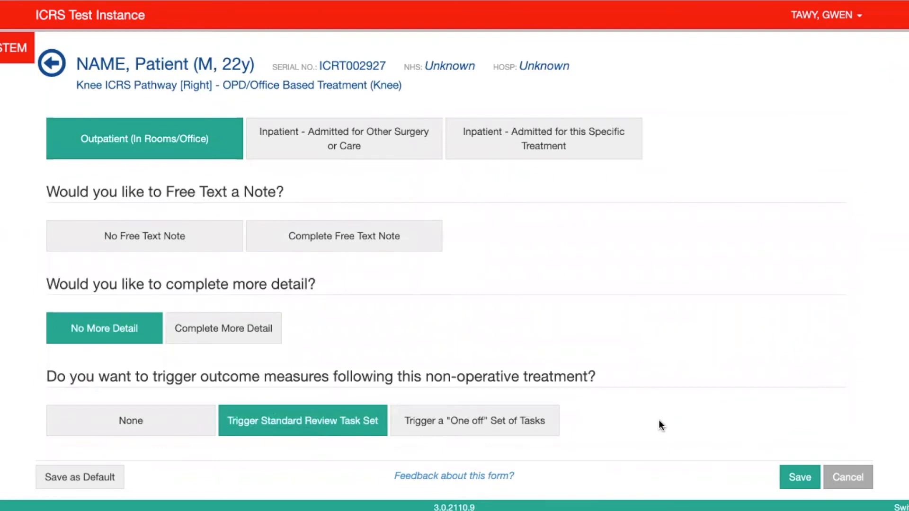
scroll(373, 311, up, 1)
scroll(372, 312, down, 1)
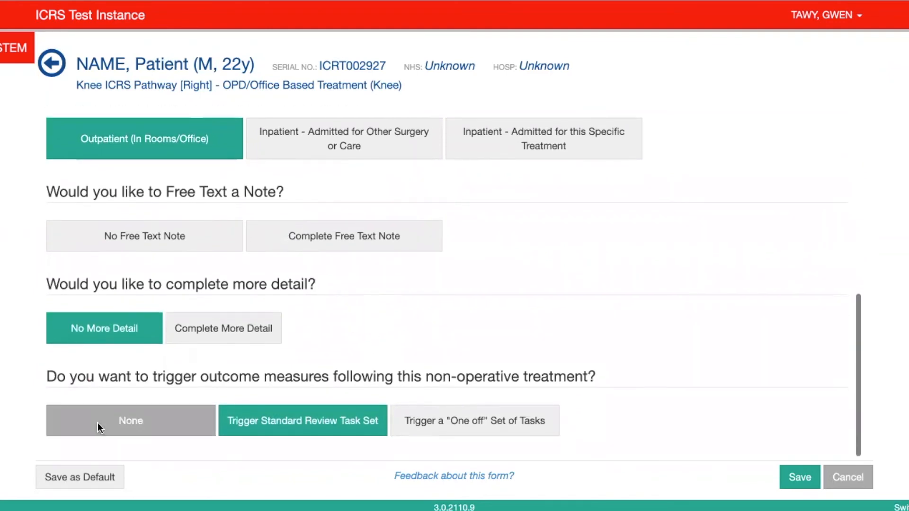
Step: Save the form's answers as a new default named SWT
click(82, 482)
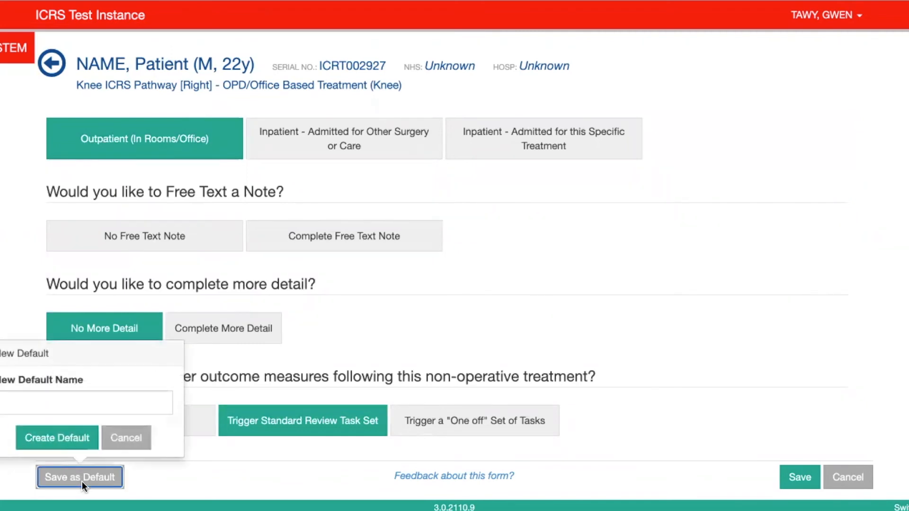
click(61, 398)
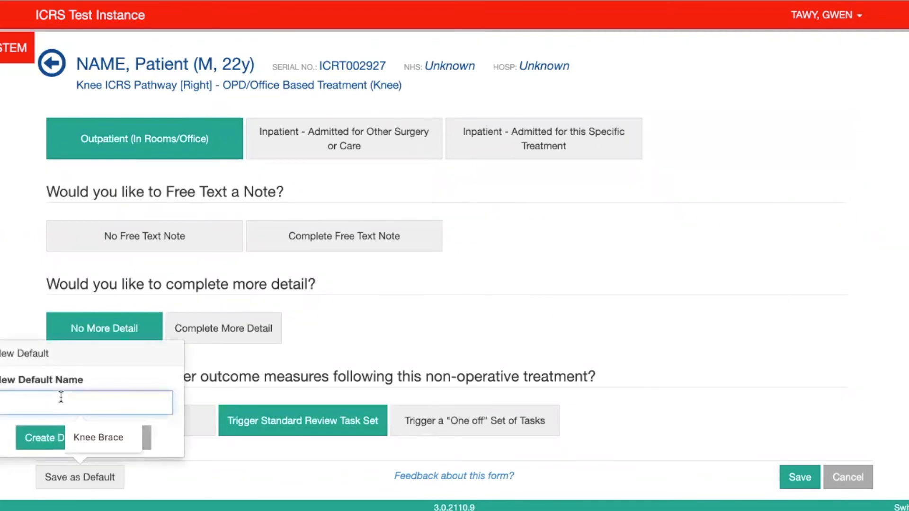
text(SWR)
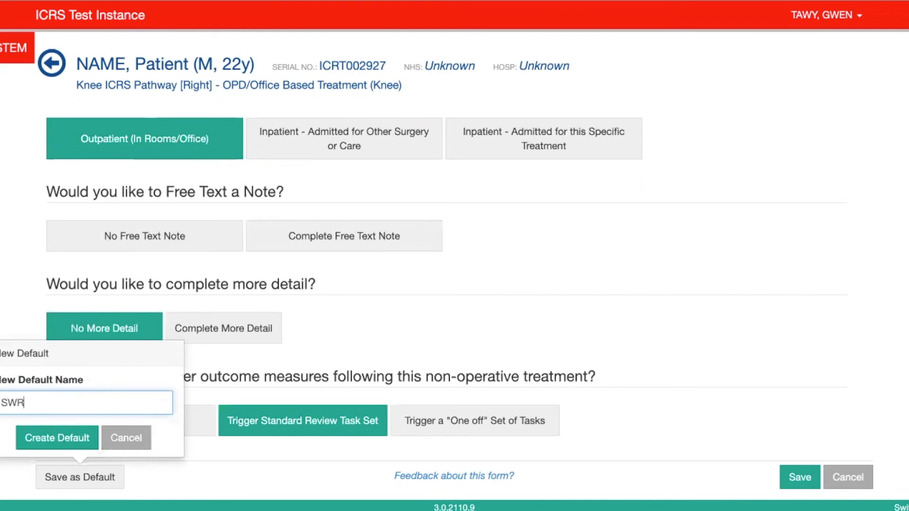
key(BackSpace)
text(T)
click(49, 437)
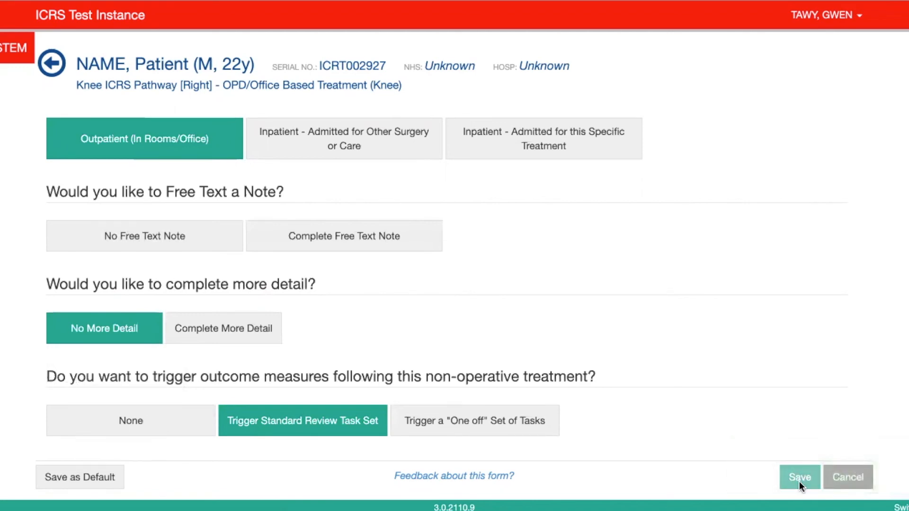
Step: Save the ESWT treatment form and open a new conservative treatment form to view the list of defaults
click(799, 482)
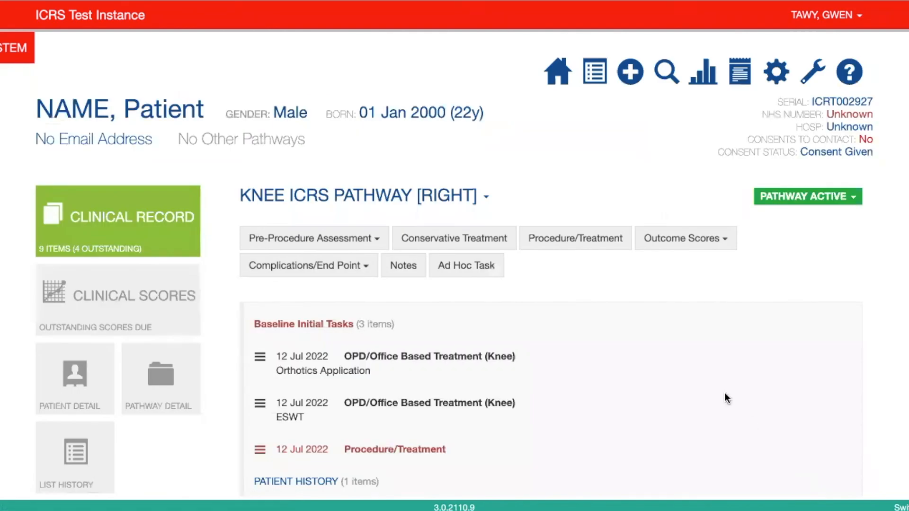
click(481, 242)
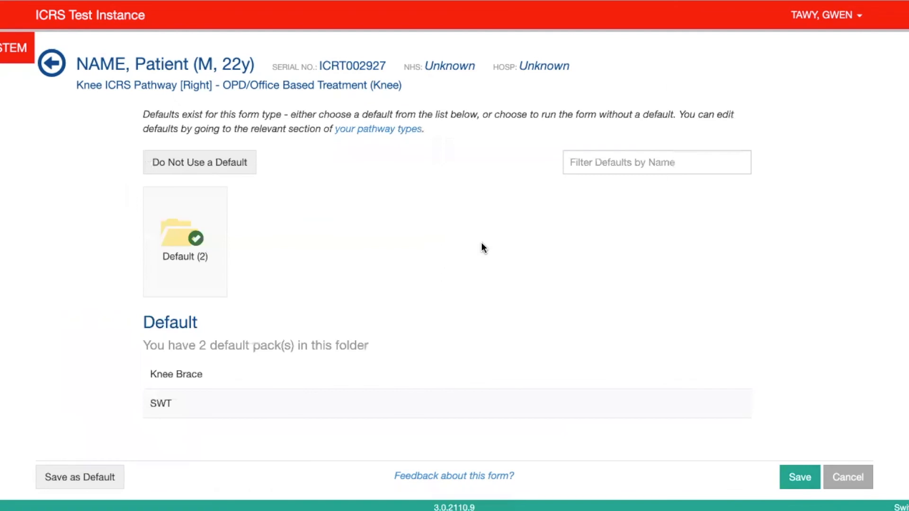